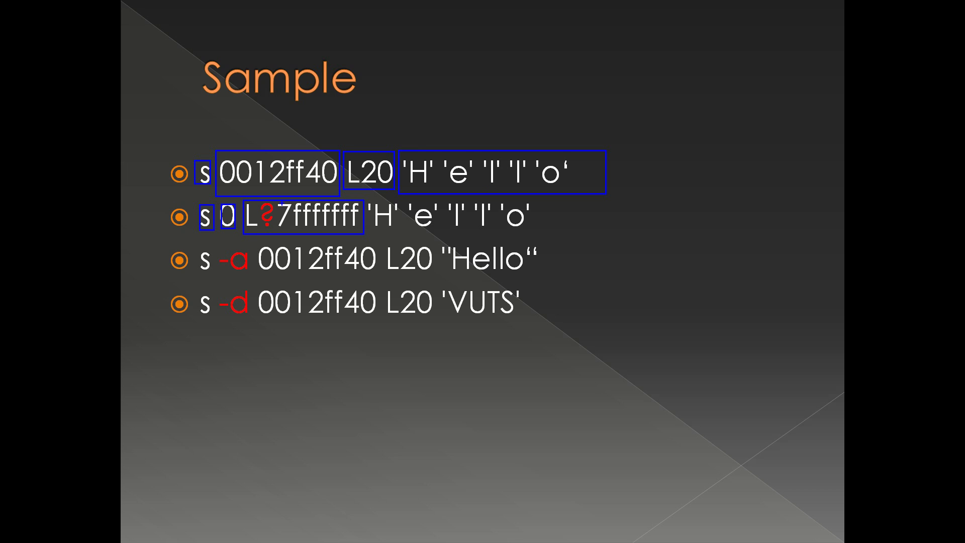
Box the 'Hello' bytes, 7fffffff length and "Hello" string, then advance to the Demo slide
left_click_drag(365, 201, 543, 234)
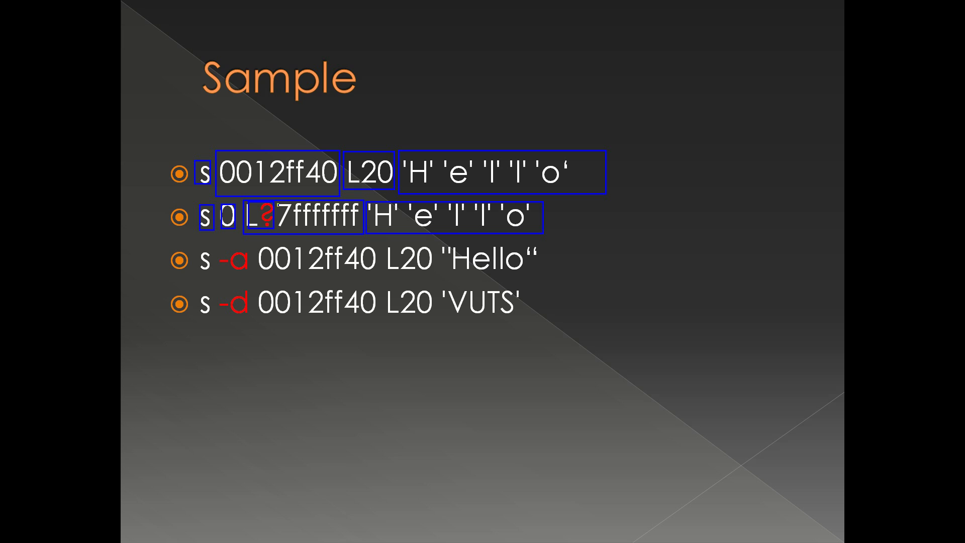
left_click_drag(277, 203, 361, 231)
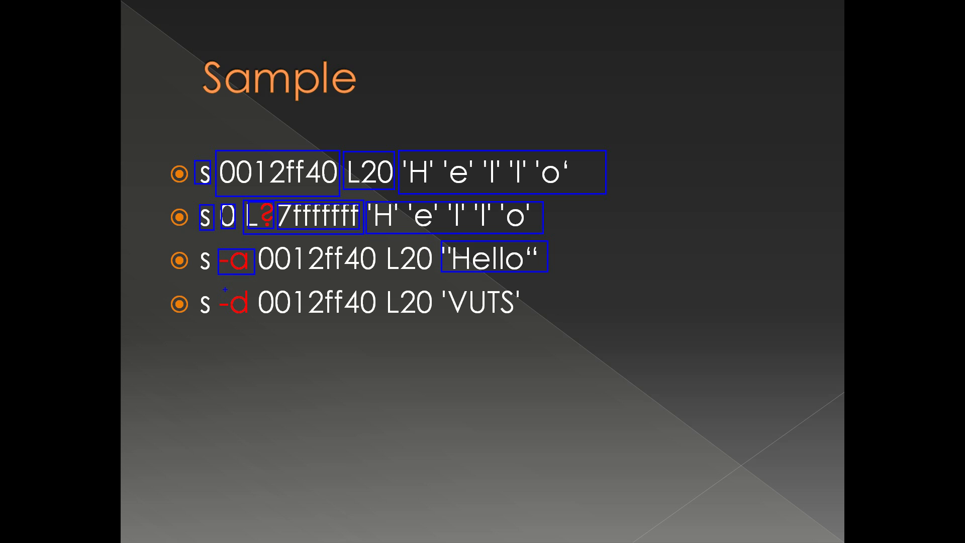
left_click_drag(213, 289, 253, 314)
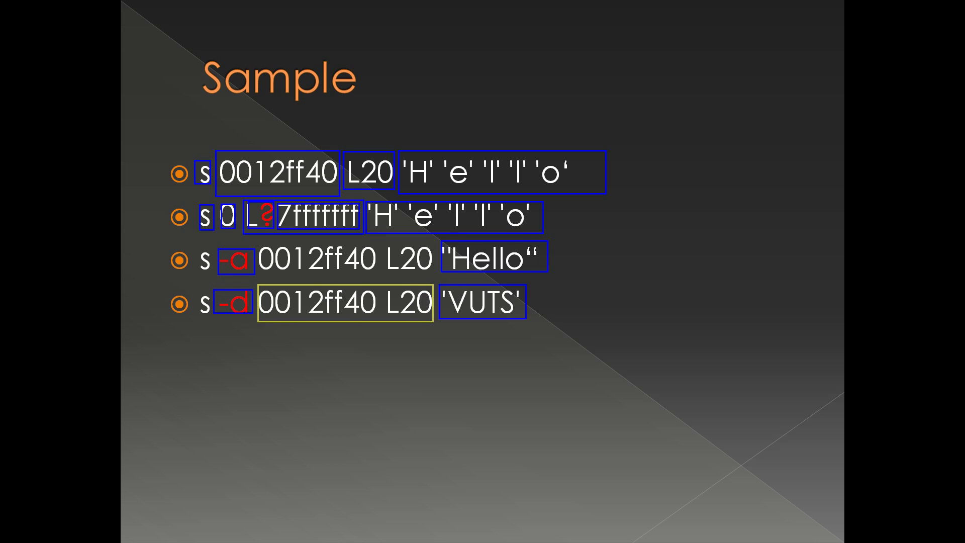
key("Right")
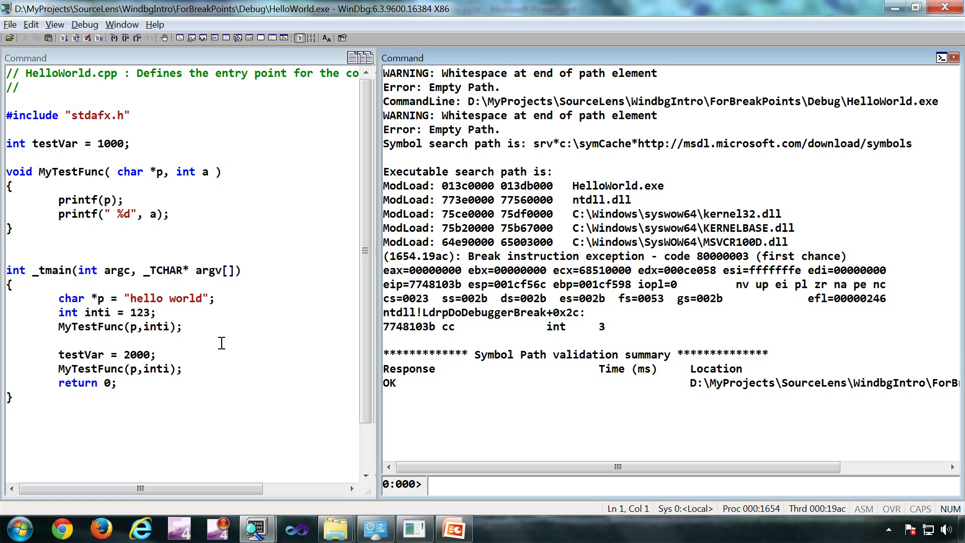
Run s -a 0 L?7fffffff "hello" in the Command window, finding 'hello world' at 013d5740
left_click_drag(147, 416, 4, 175)
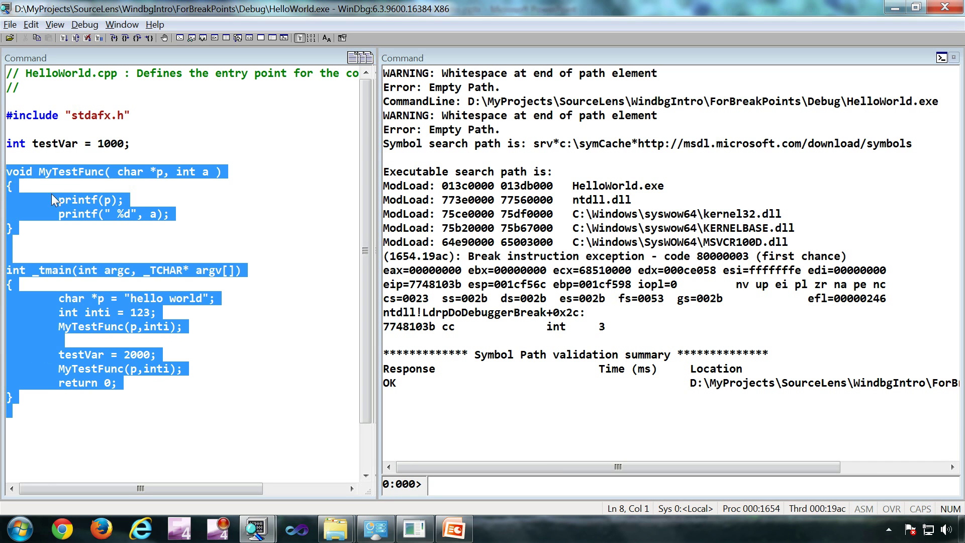
left_click(224, 205)
left_click(494, 491)
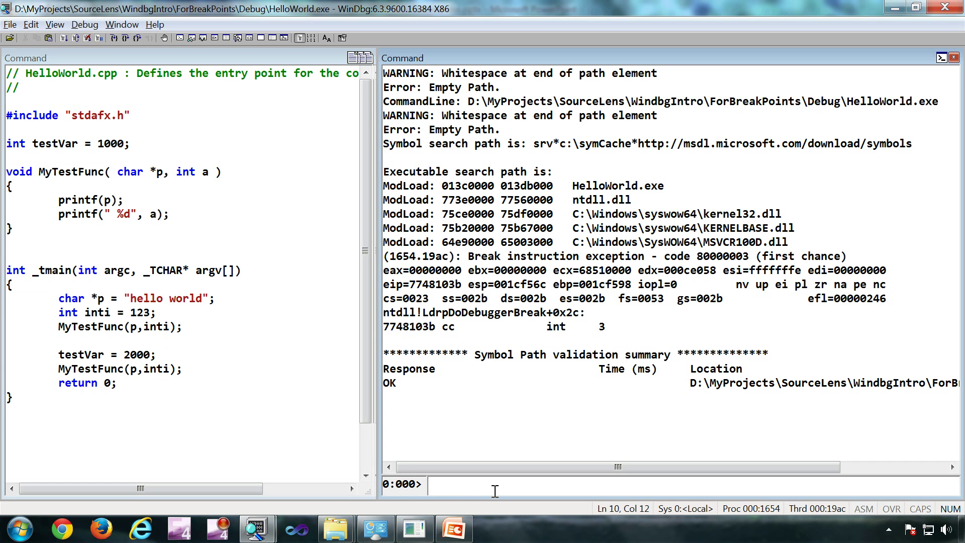
type("s 0 ")
type("L?7fffffff")
key("shift+Left")
key("shift+Left")
key("shift+Left")
key("shift+Left")
key("shift+Left")
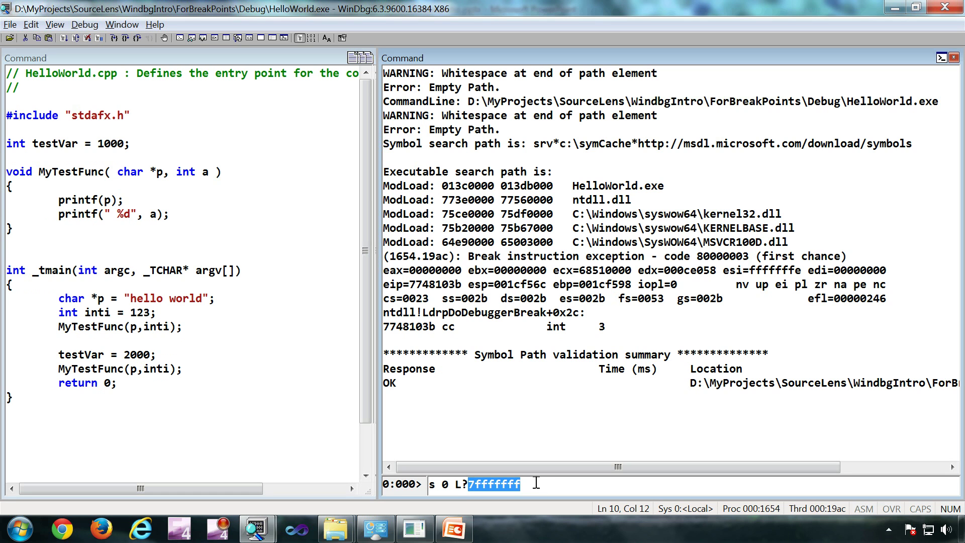
left_click(535, 484)
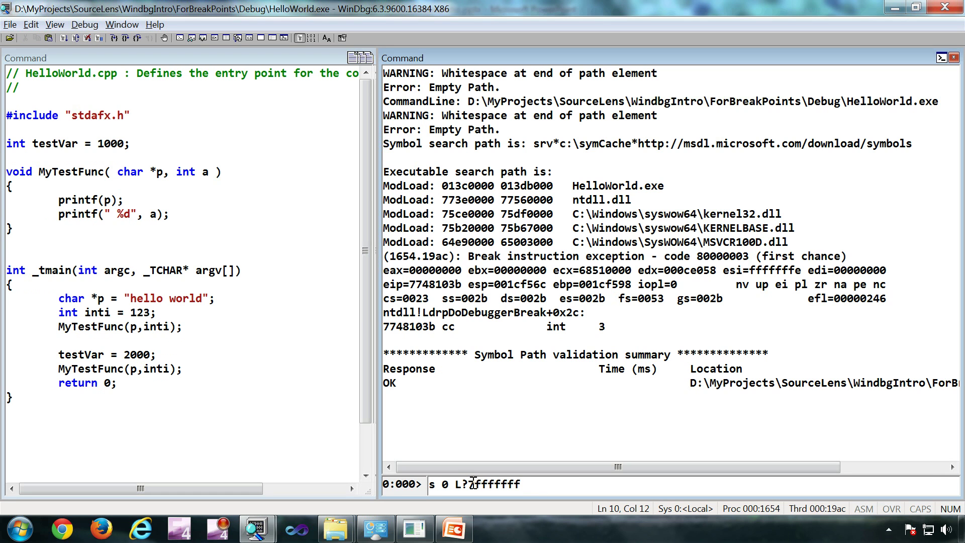
left_click_drag(468, 483, 482, 484)
left_click(534, 484)
type("-")
type("a")
left_click(565, 484)
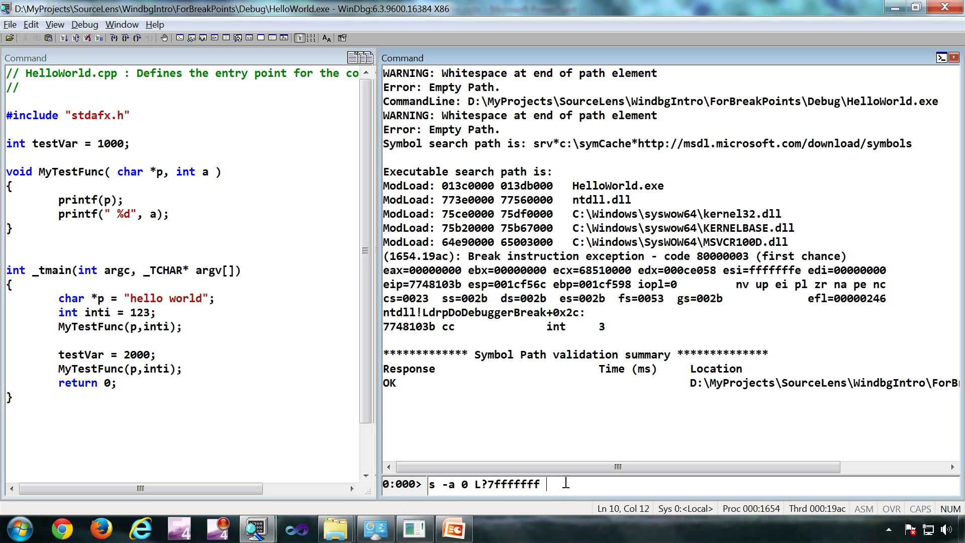
type("\"he")
type("llo\"")
key("Return")
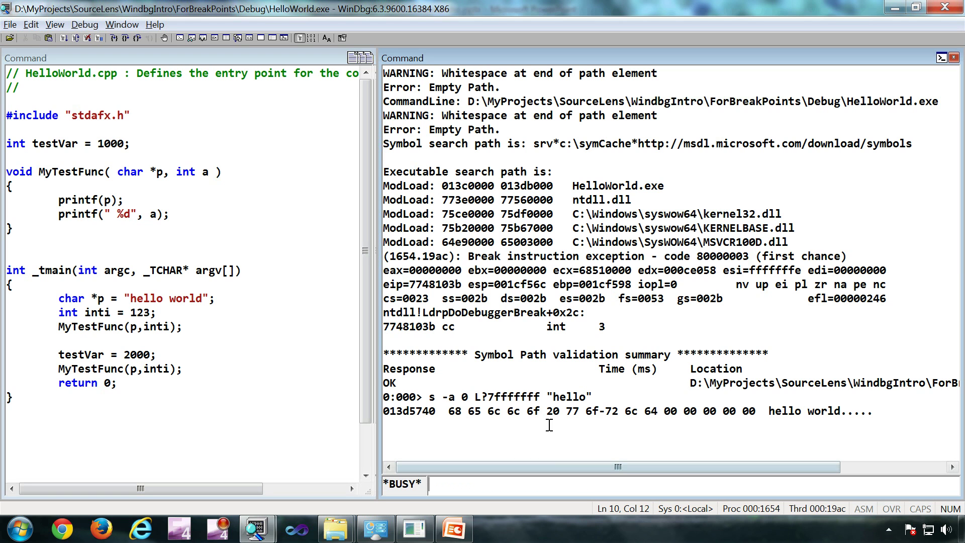
Copy 013d5740 into an ln command and run it, resolving to HelloWorld!`string'
double_click(389, 411)
key("ctrl+c")
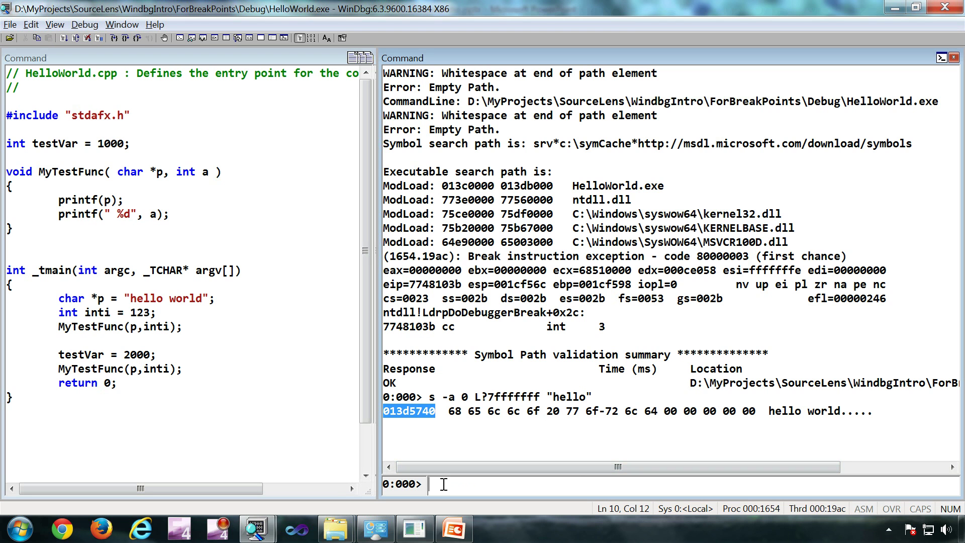
left_click(444, 484)
type("ln")
key("ctrl+v")
key("Return")
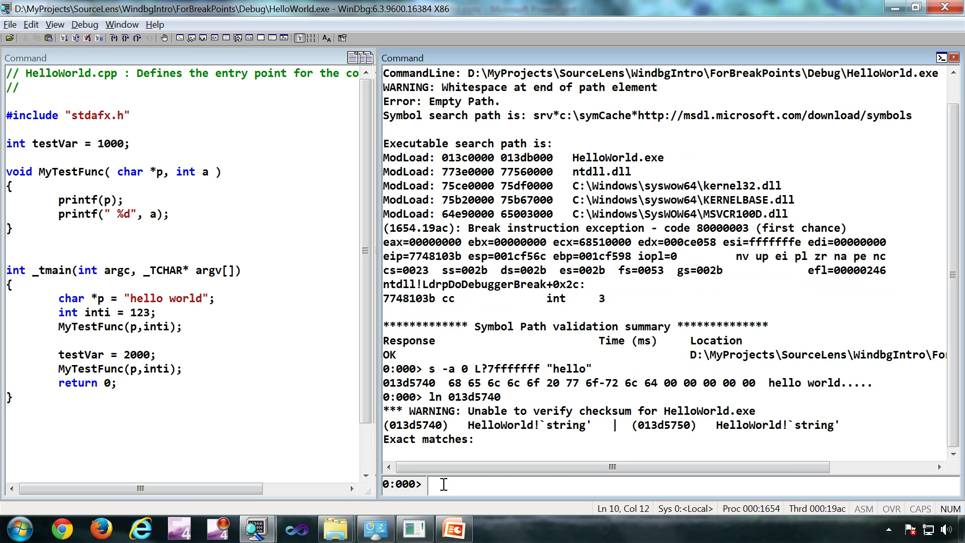
left_click_drag(600, 424, 465, 429)
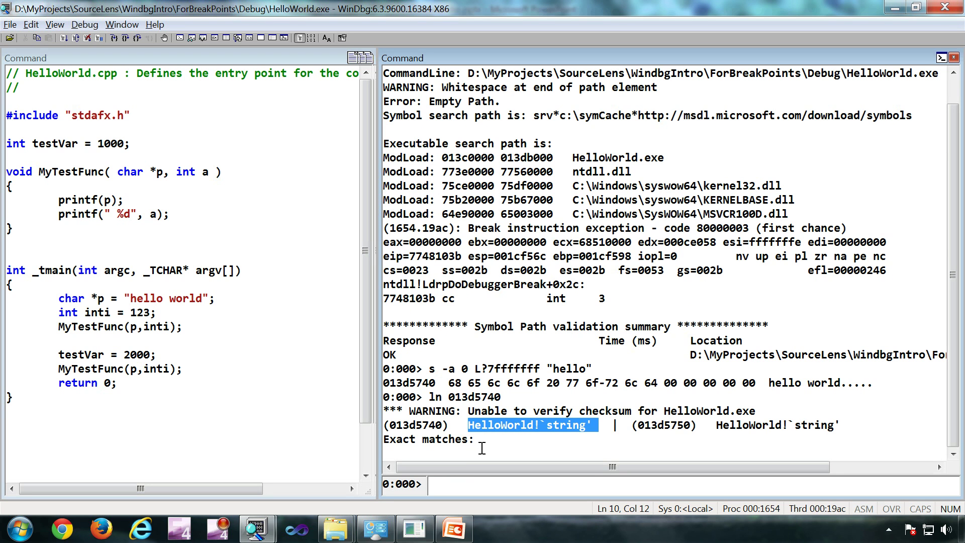
type("g")
Continue to breakpoint 0 at wmain+0x56 and rerun the previous hello search
key("Return")
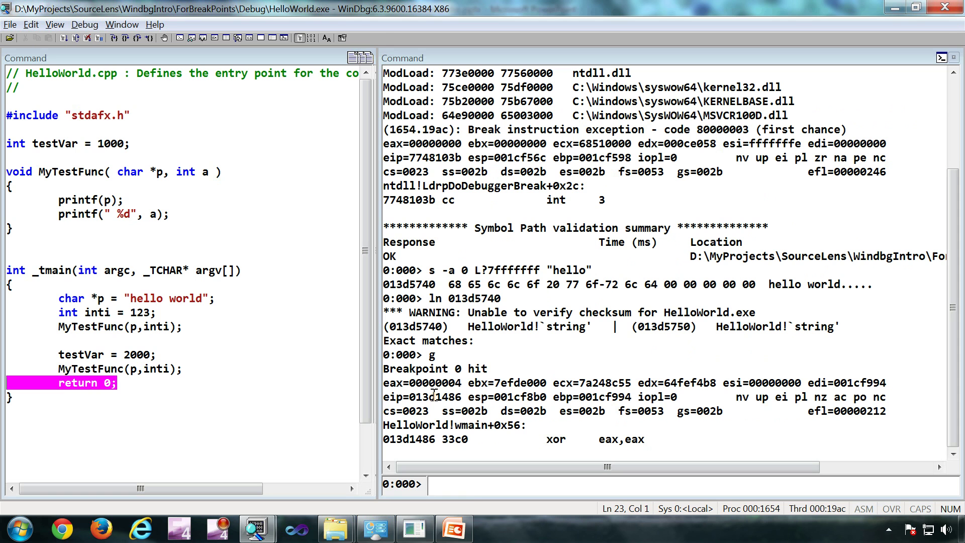
type("l")
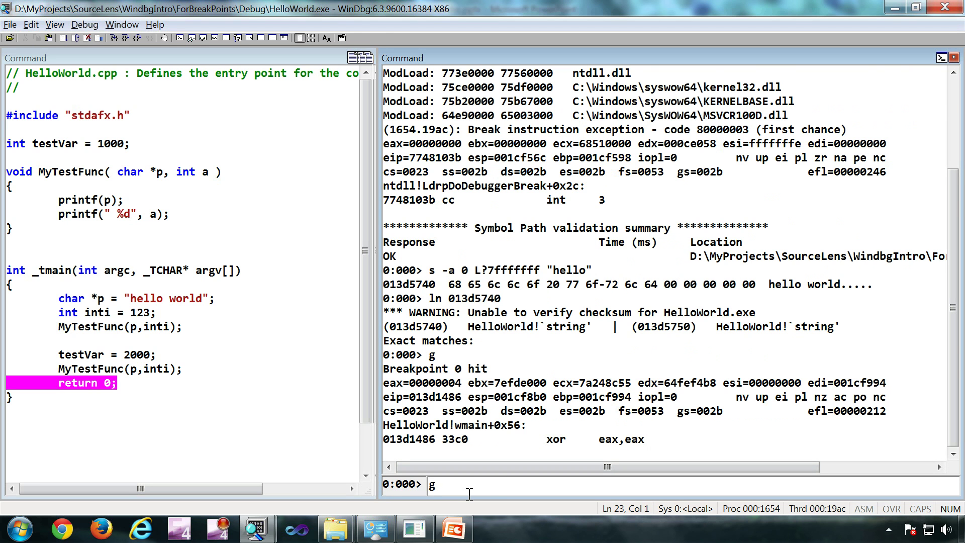
type("n 013d5740")
key("Up")
key("Return")
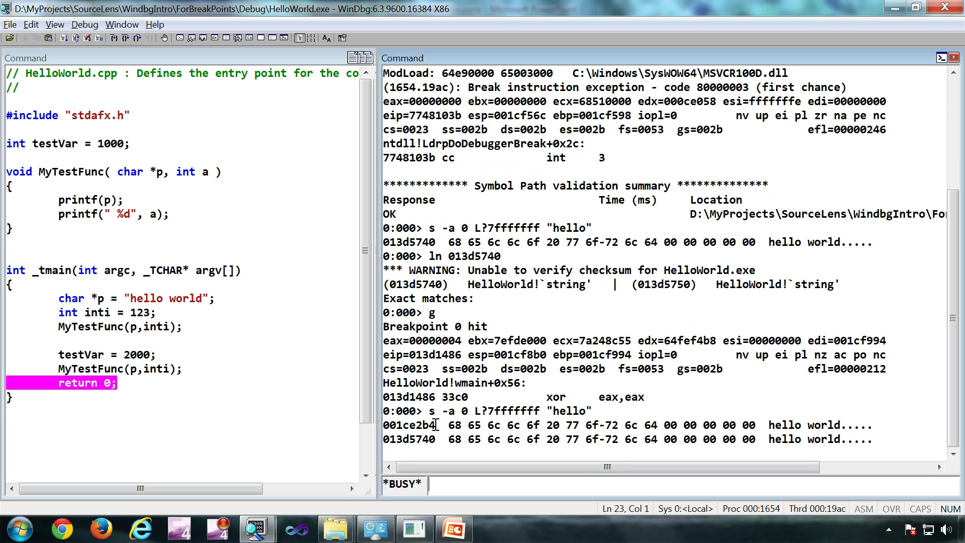
Highlight the matches 001ce2b4 and 013d5740 and the search range 0 L?7fffffff
left_click_drag(435, 424, 368, 429)
left_click_drag(435, 438, 374, 442)
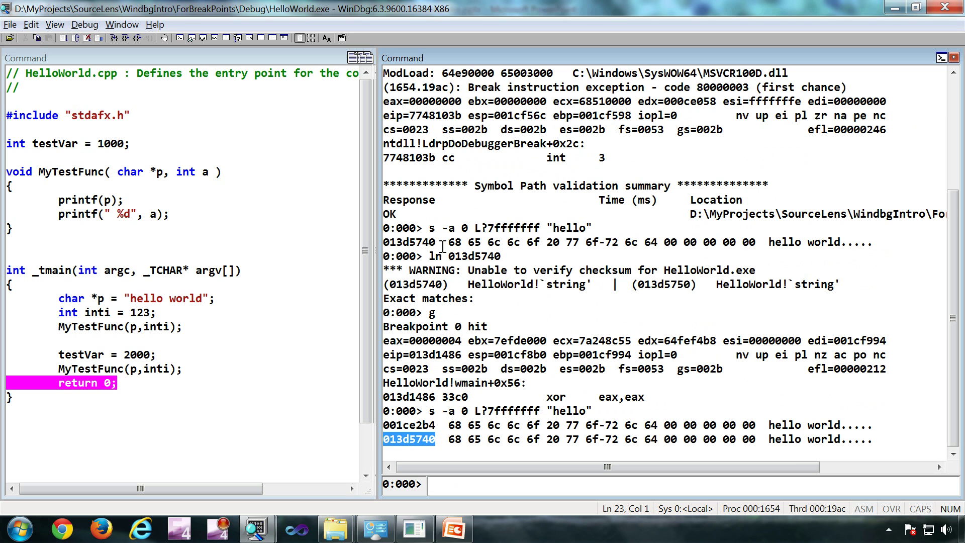
left_click_drag(435, 242, 386, 241)
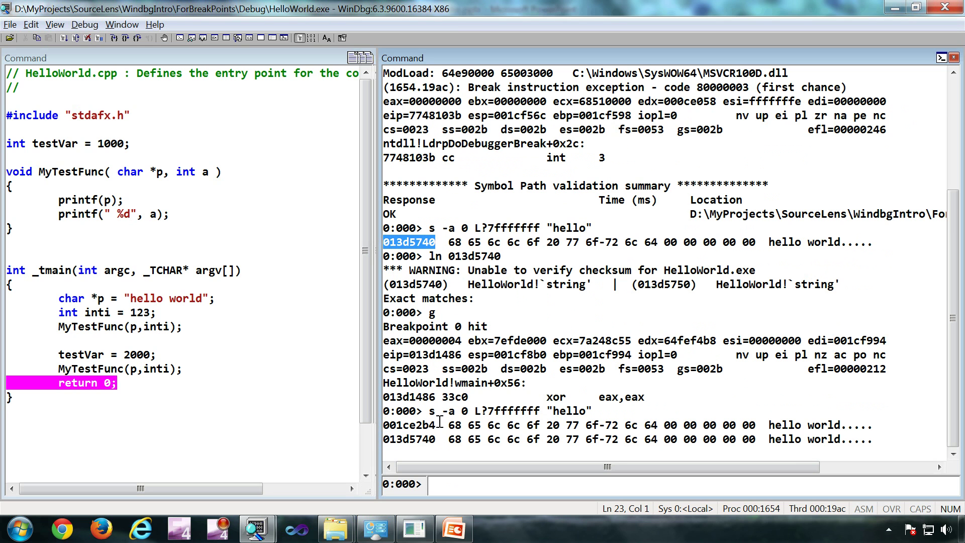
left_click_drag(438, 424, 377, 422)
left_click_drag(200, 377, 5, 173)
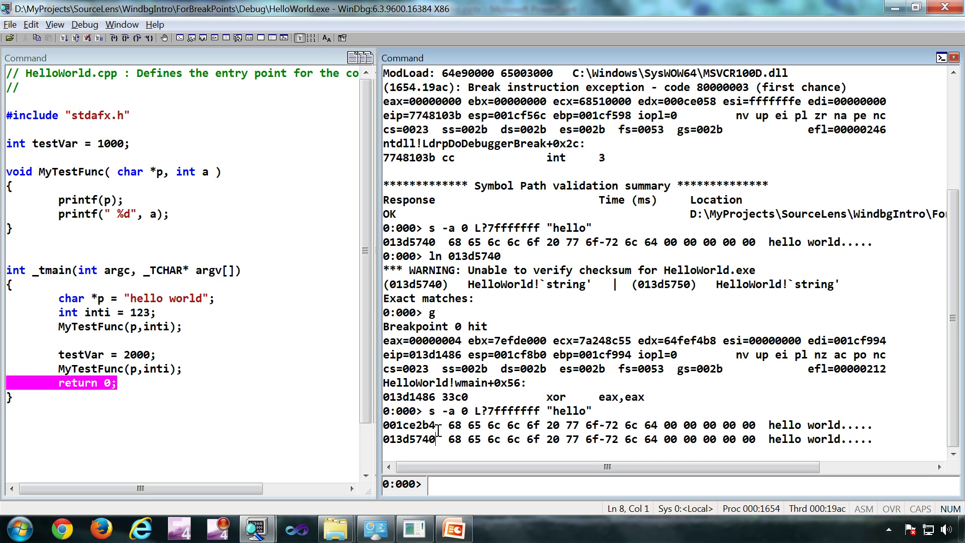
left_click_drag(435, 426, 376, 426)
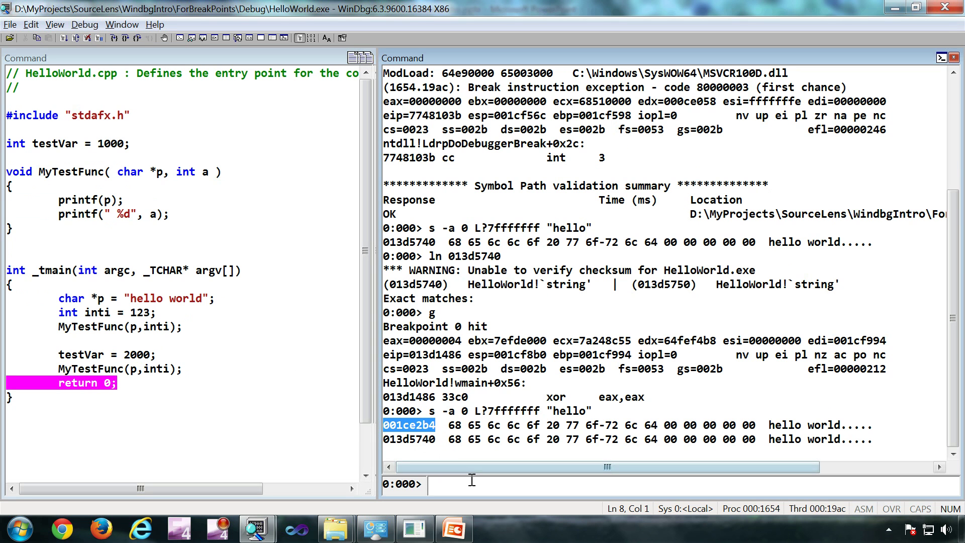
left_click(598, 410)
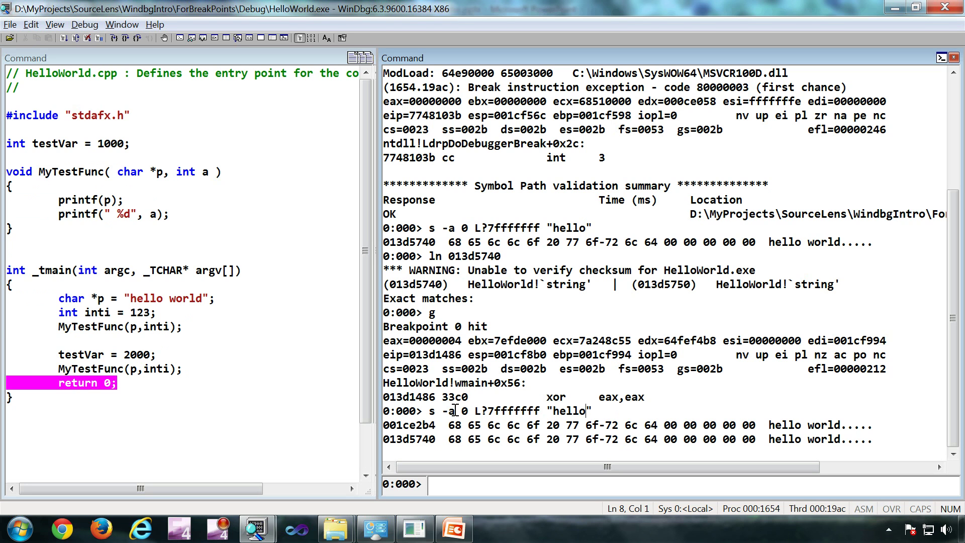
left_click_drag(461, 411, 544, 414)
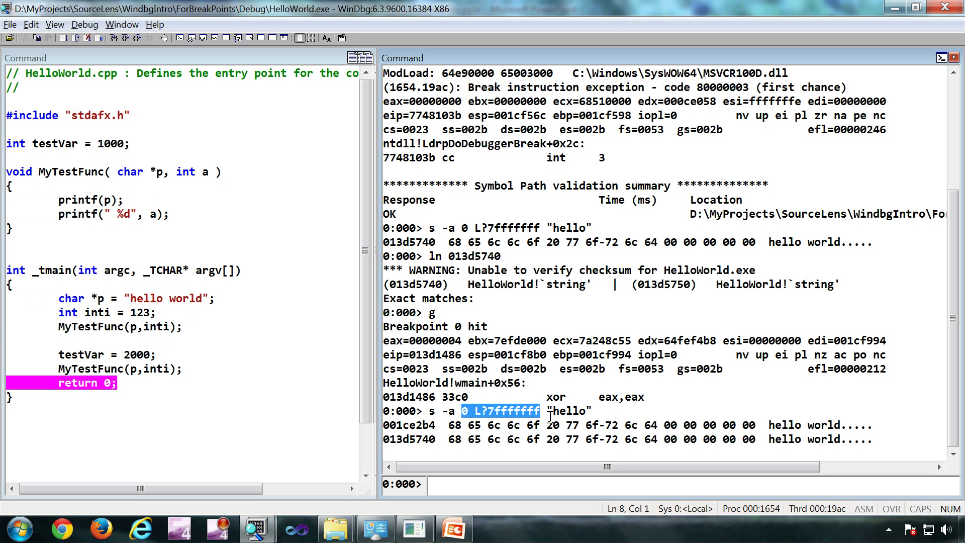